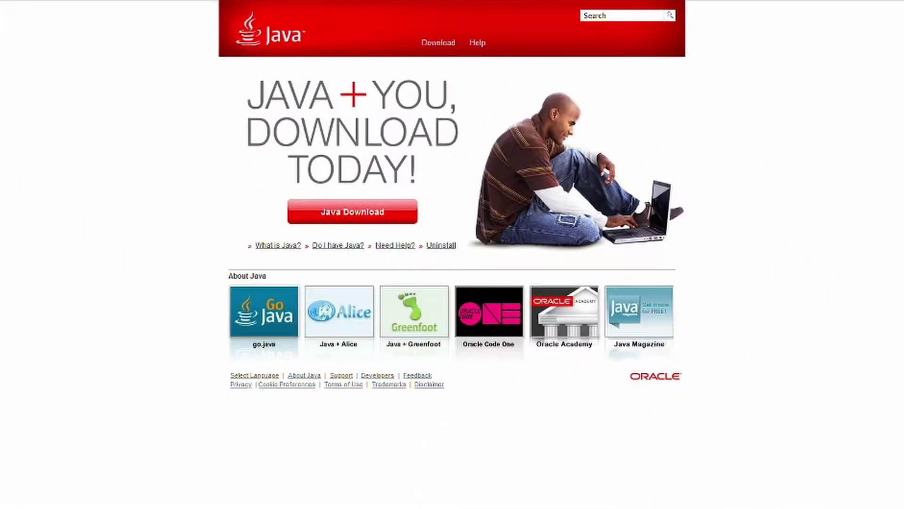
Go to the Download Java for Windows page on java.com.
click(348, 220)
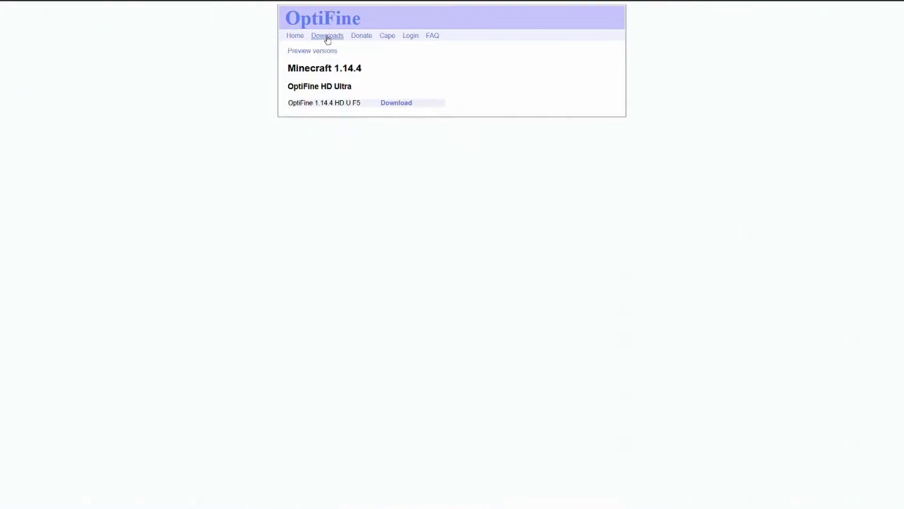
Get the OptiFine 1.16.1 HD U G2 pre2 preview and run its installer.
click(323, 53)
drag(304, 66, 361, 66)
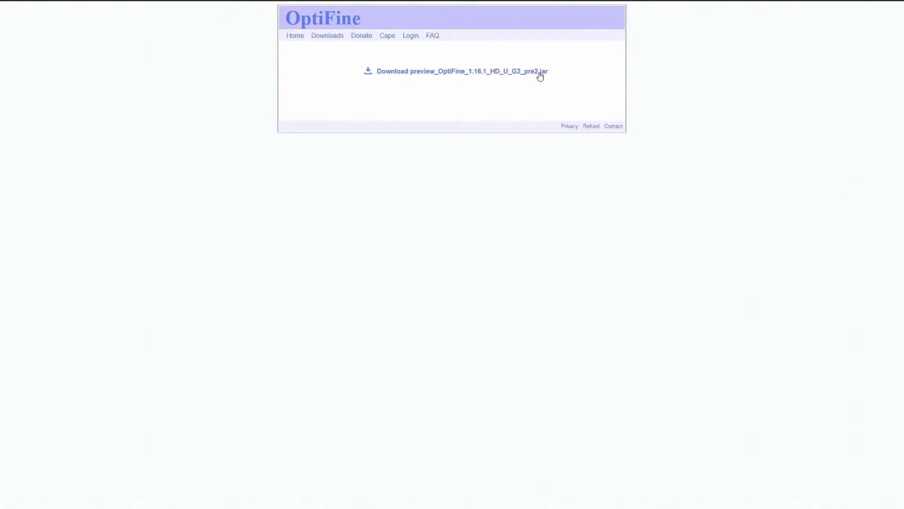
key(Return)
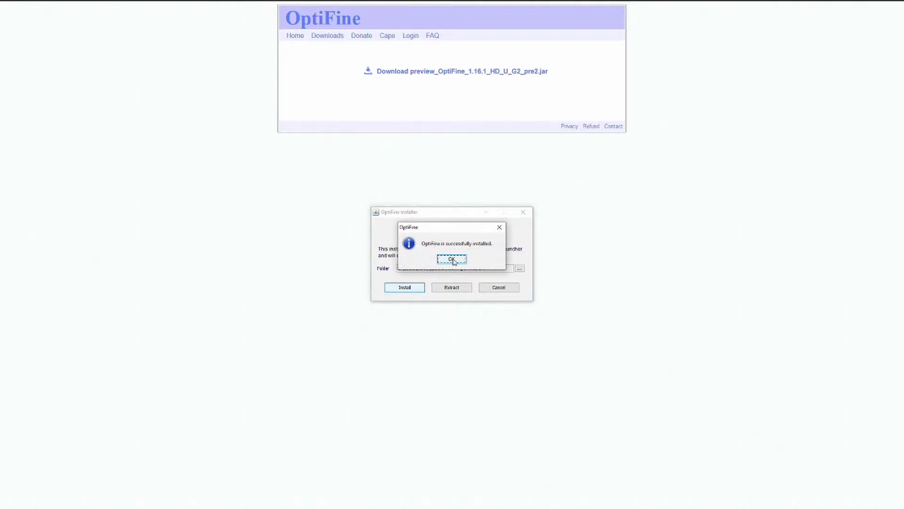
Dismiss the install notice and accept the SEUS Renewed v1.0.1 licence agreement.
click(452, 259)
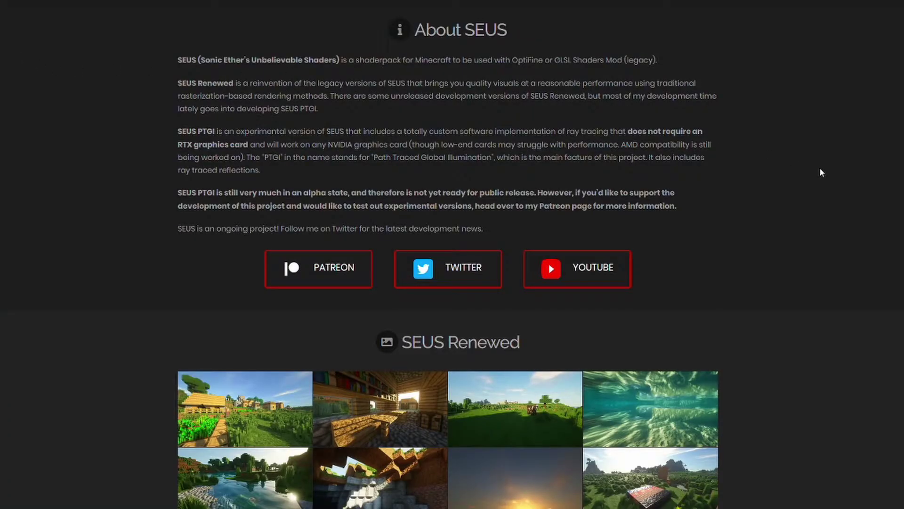
scroll(822, 170, down, 5)
scroll(832, 175, down, 6)
scroll(830, 173, down, 2)
scroll(473, 87, down, 2)
click(465, 257)
click(387, 163)
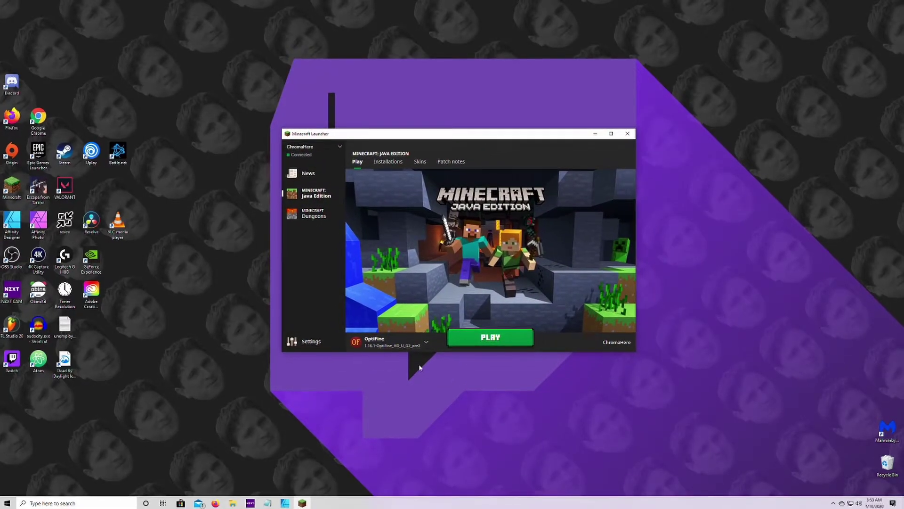
click(407, 350)
Choose the 1.16.1-OptiFine_HD_U_G2_pre2 profile in the launcher's version selector.
click(356, 330)
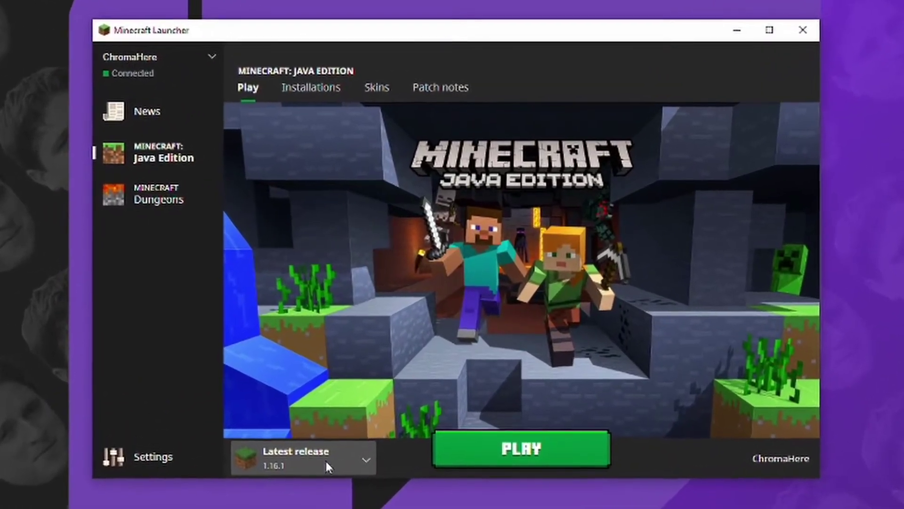
click(364, 465)
click(327, 391)
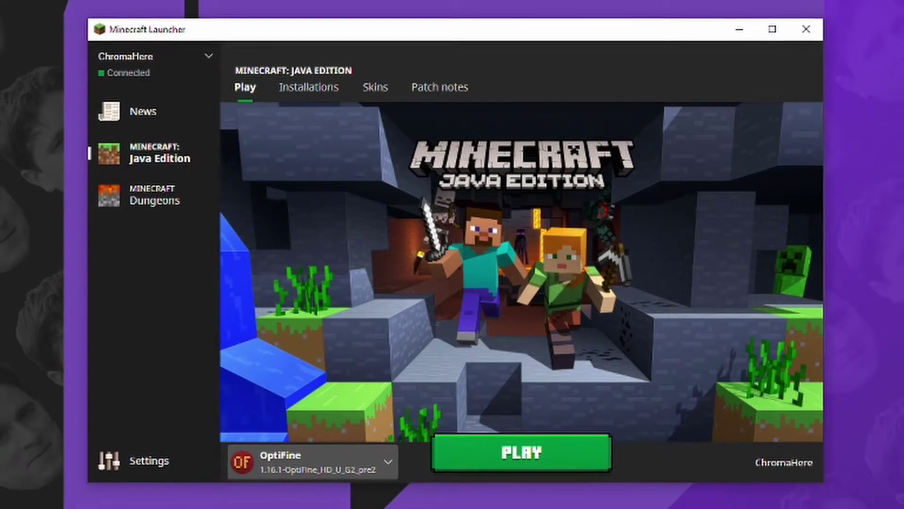